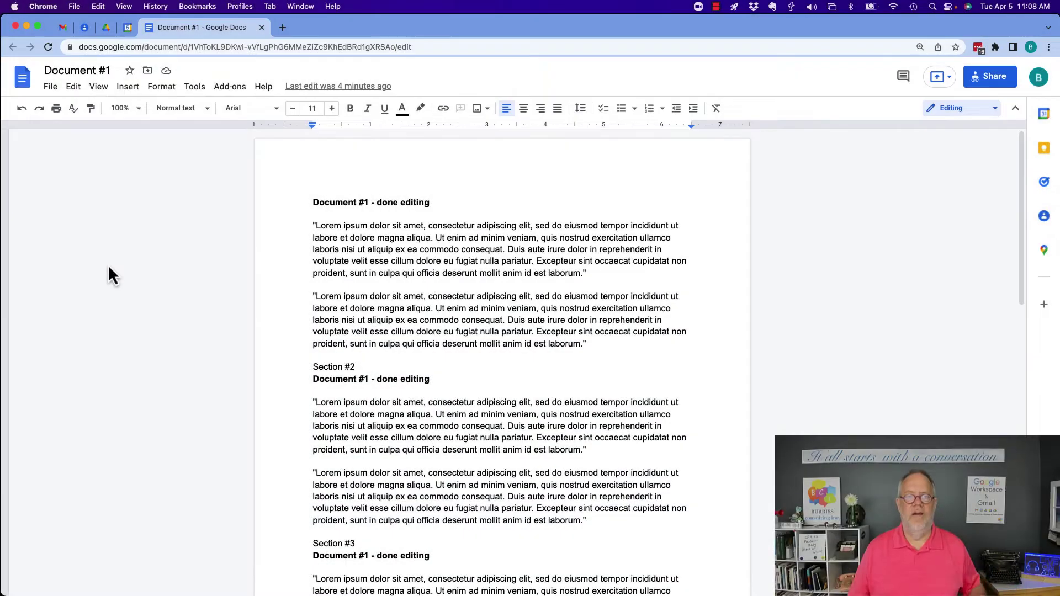
scroll(452, 323, "down", 2)
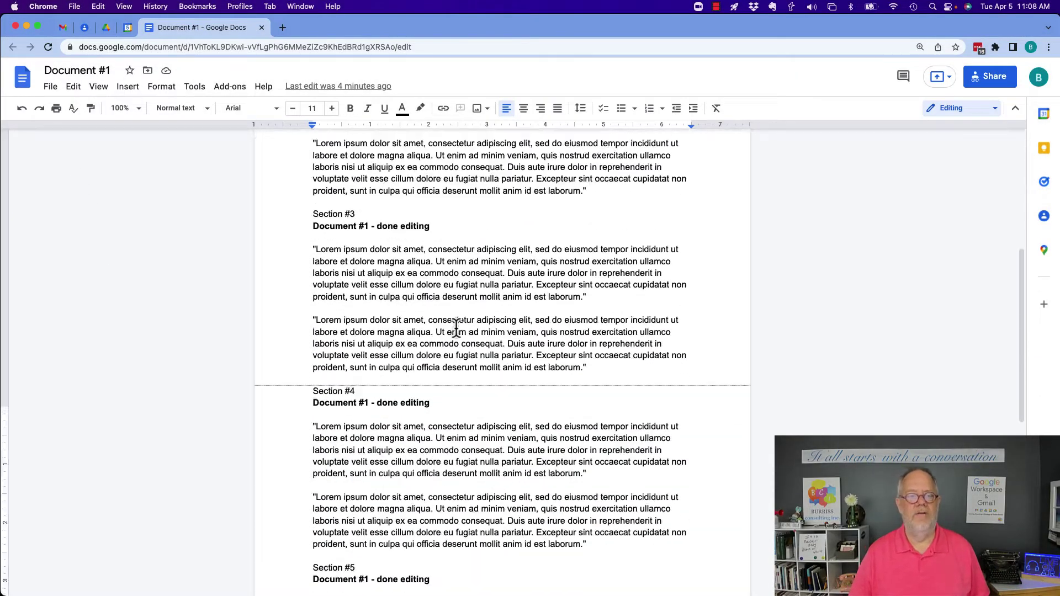
scroll(451, 323, "down", 5)
scroll(456, 331, "down", 2)
scroll(456, 332, "up", 6)
scroll(456, 333, "up", 3)
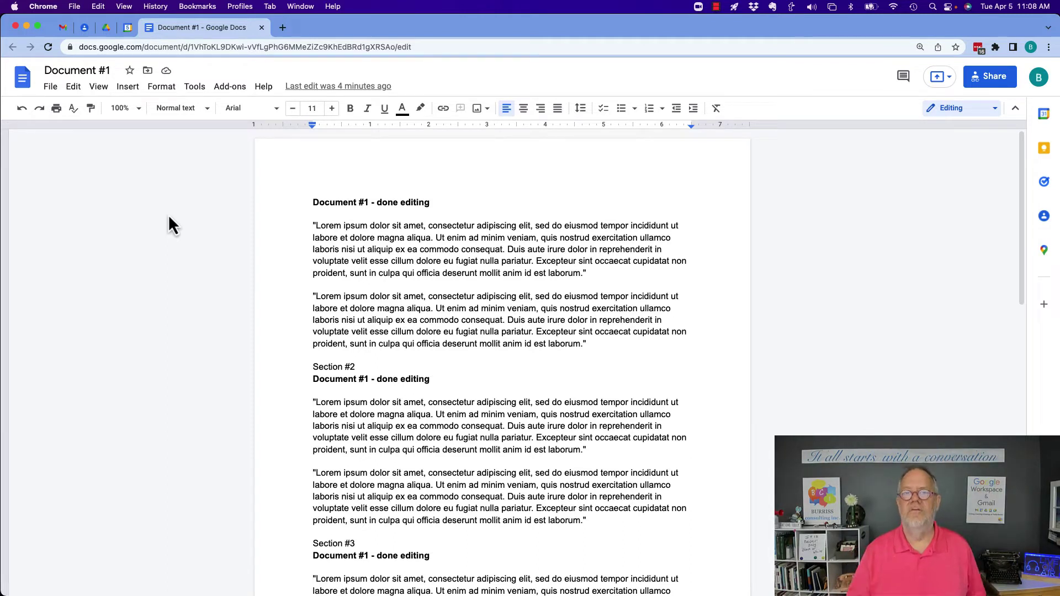
Turn on the document outline from the View menu
left_click(99, 87)
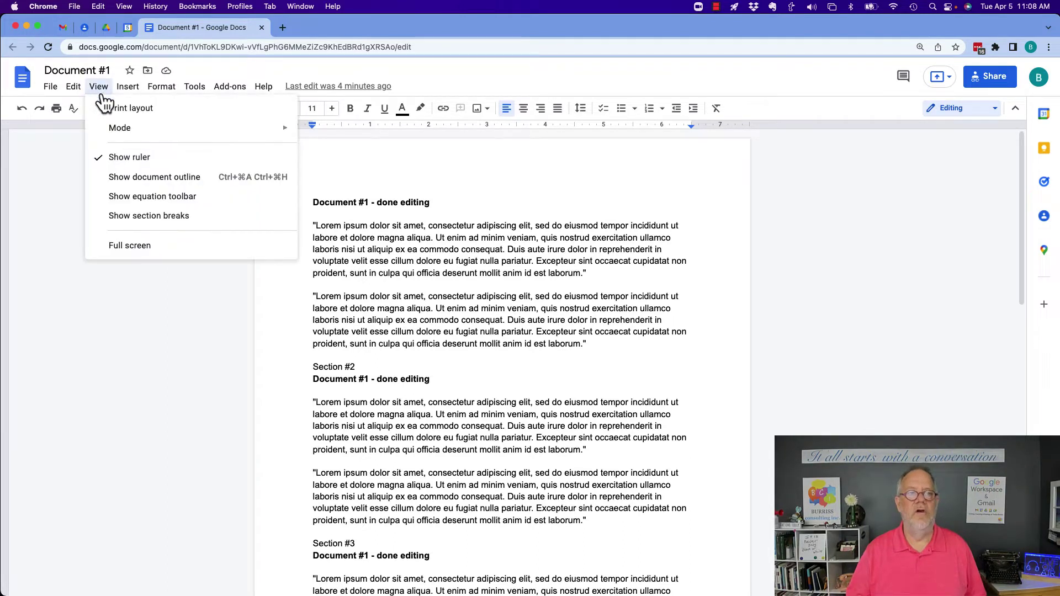
left_click(144, 121)
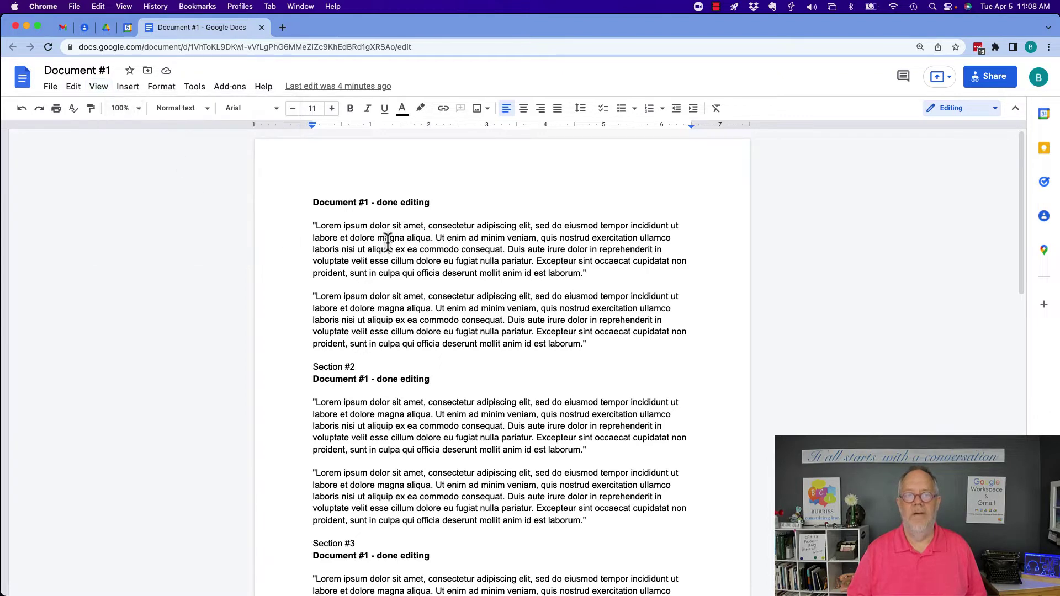
left_click(98, 88)
mouse_move(120, 127)
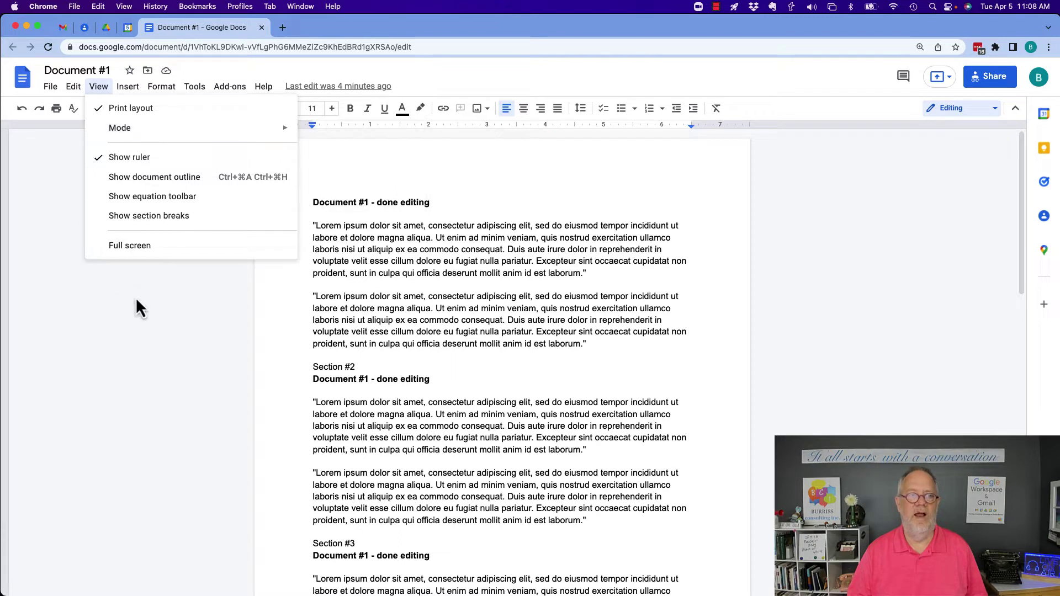
left_click(140, 179)
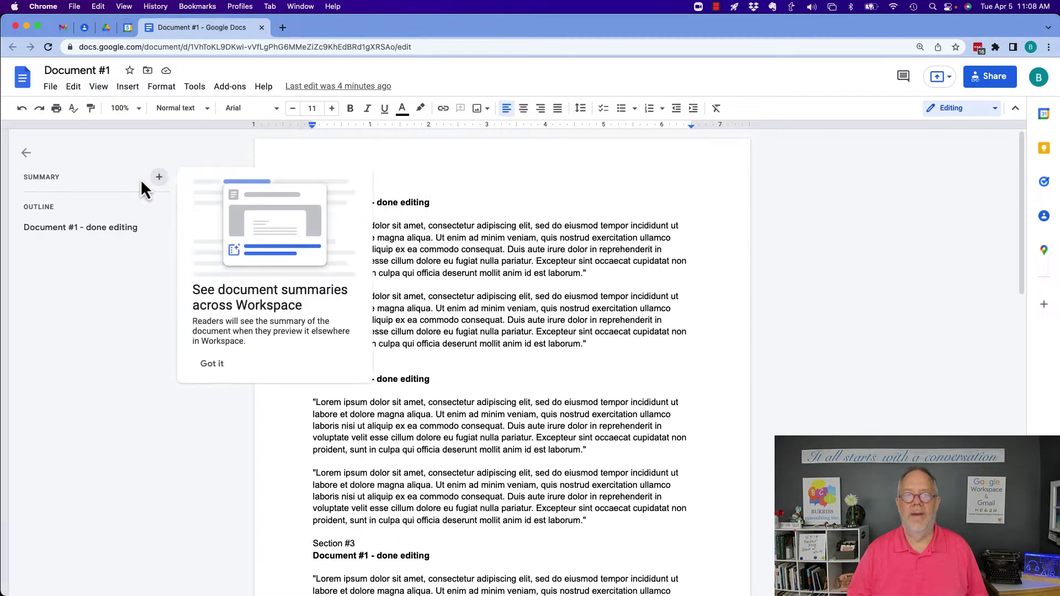
Collapse the outline panel and show section breaks in the document
left_click(26, 157)
left_click(97, 88)
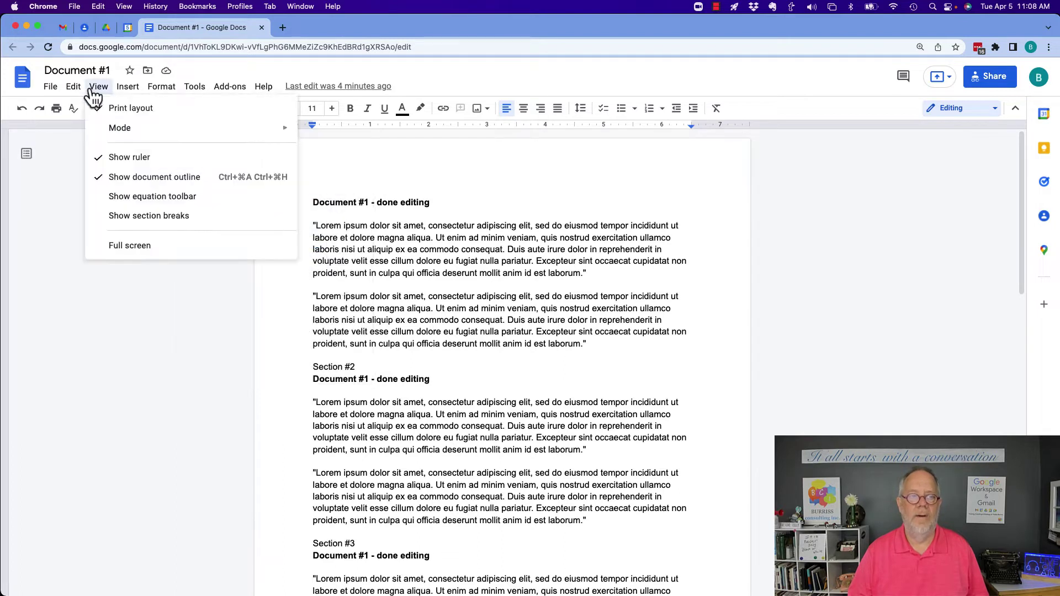
left_click(173, 217)
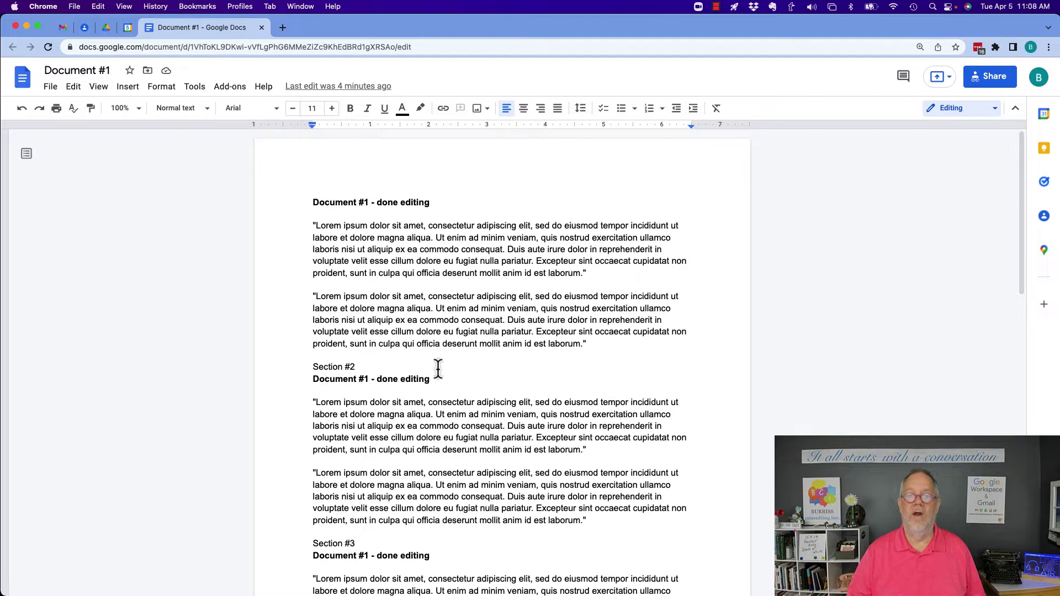
scroll(438, 367, "down", 5)
scroll(438, 368, "down", 5)
scroll(437, 367, "up", 2)
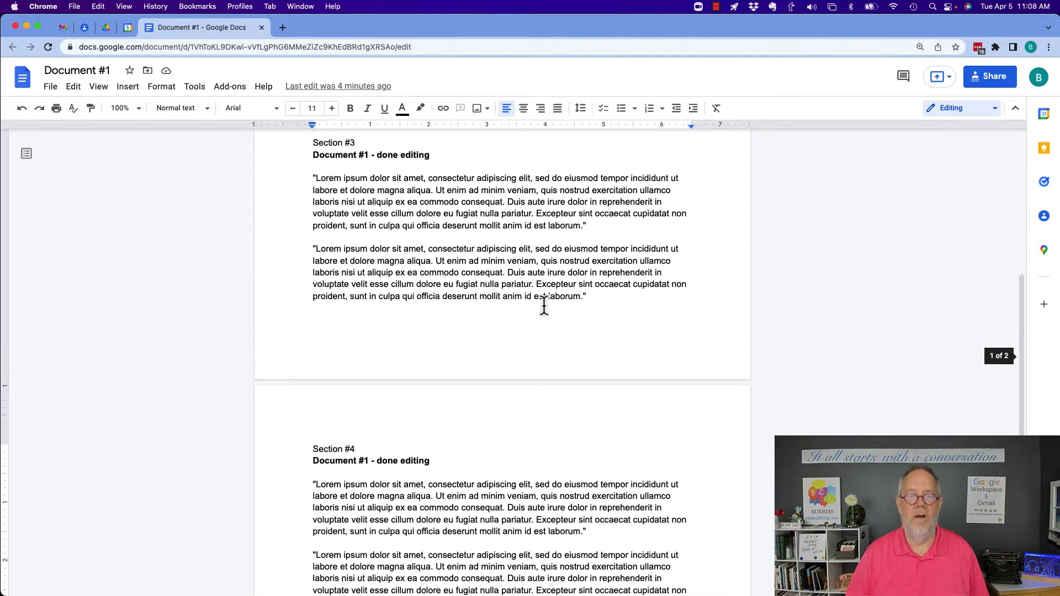
Add an empty line after Section #3's text, then try and exit full-screen view
left_click(609, 302)
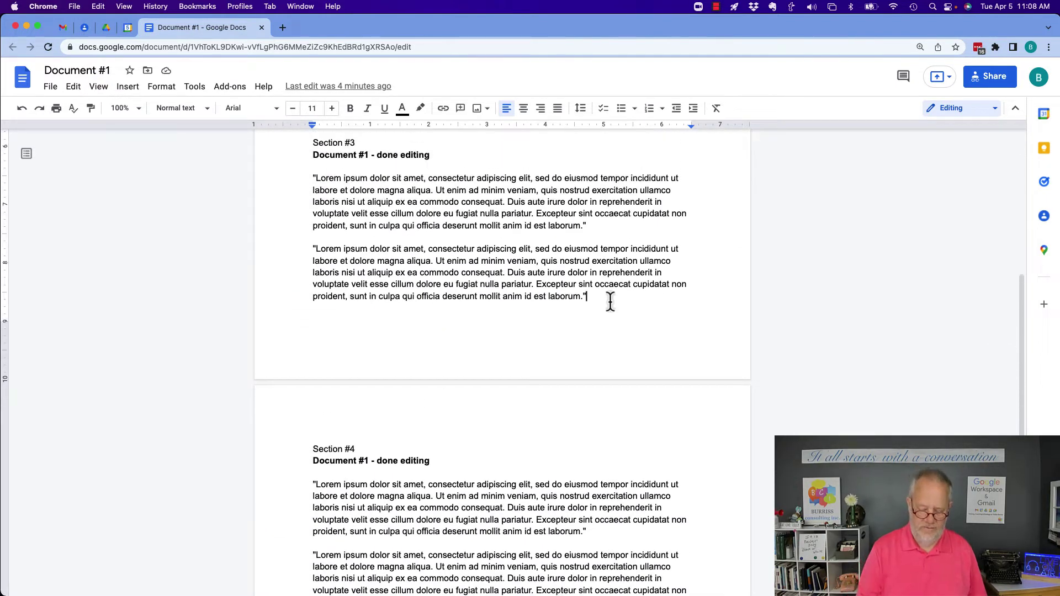
key("Return")
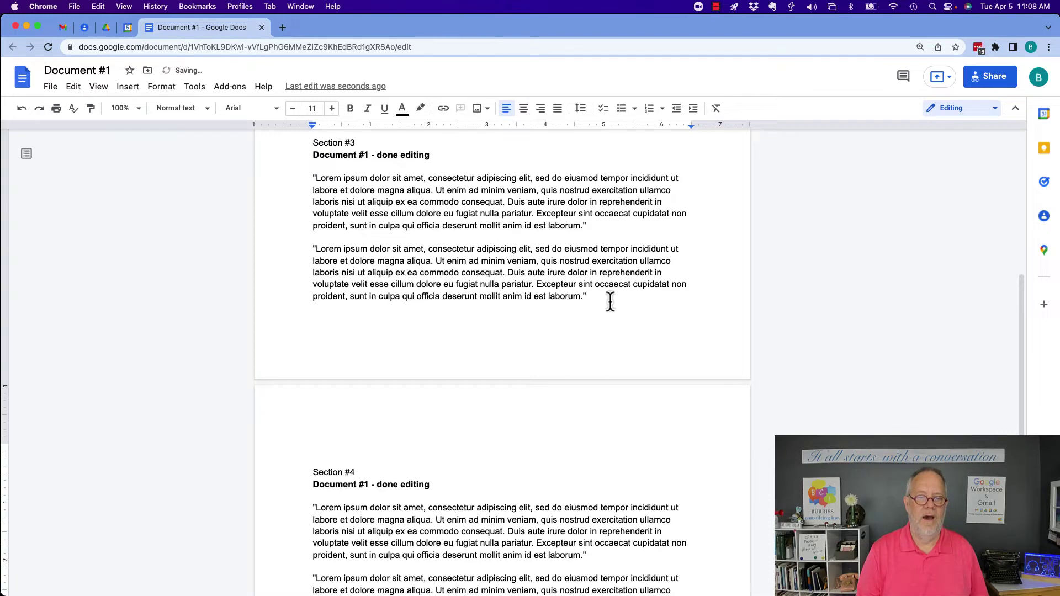
scroll(420, 440, "down", 2)
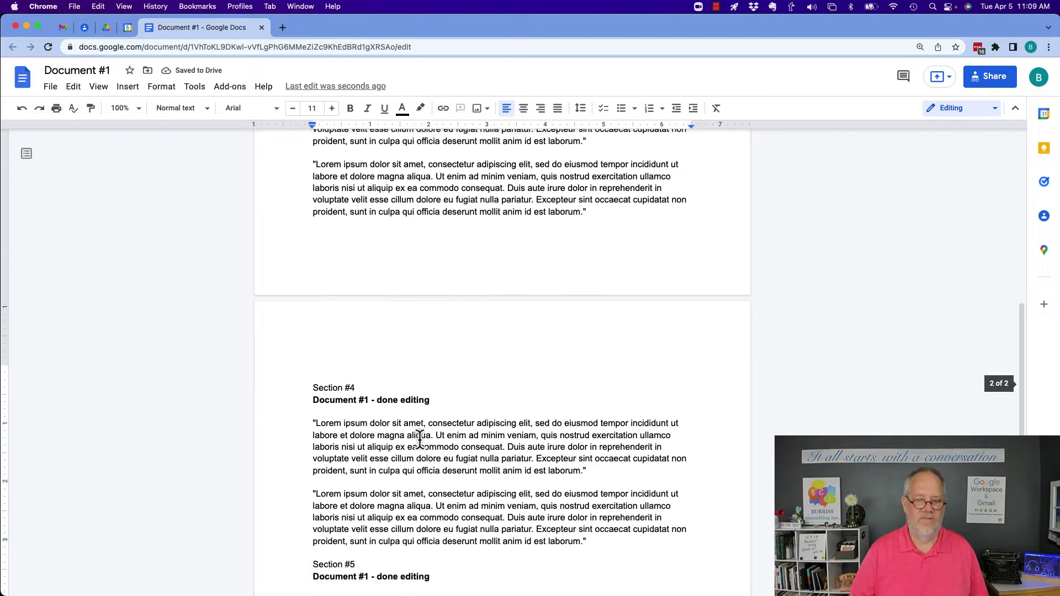
scroll(420, 437, "down", 1)
scroll(420, 438, "up", 1)
scroll(419, 437, "up", 1)
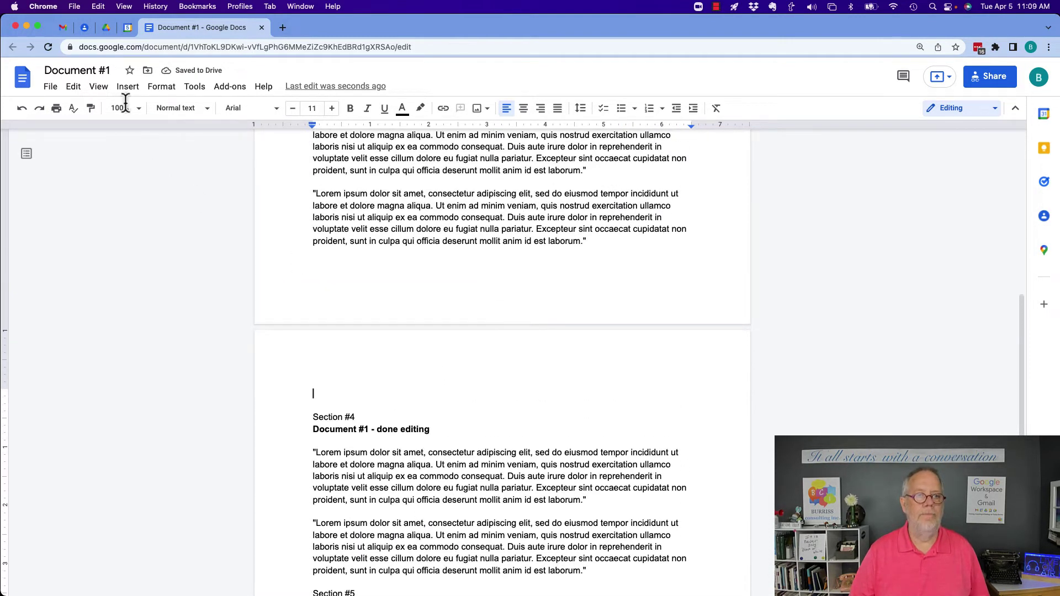
left_click(98, 86)
left_click(138, 257)
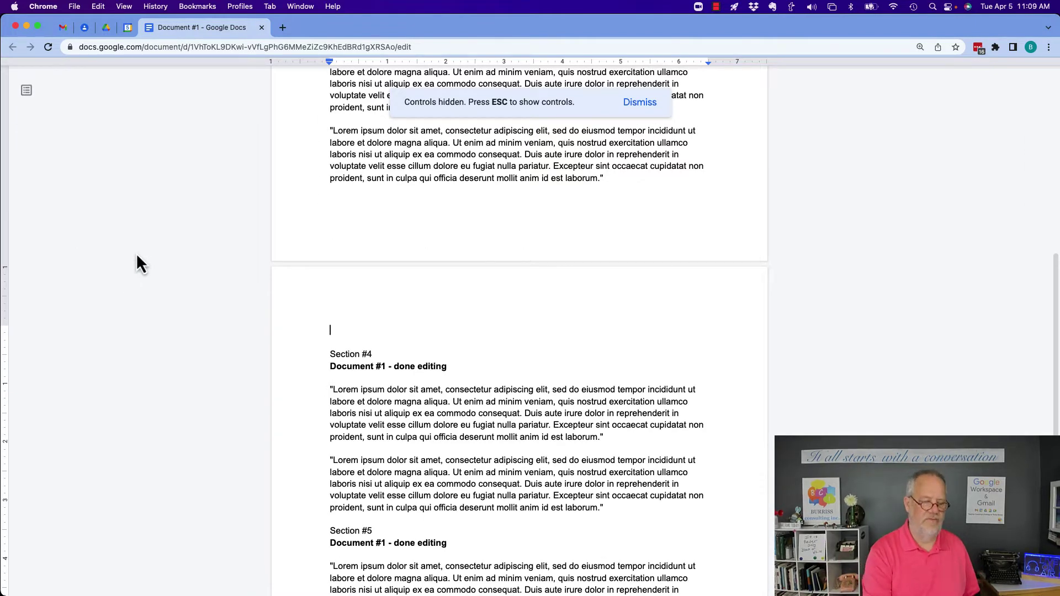
key("Escape")
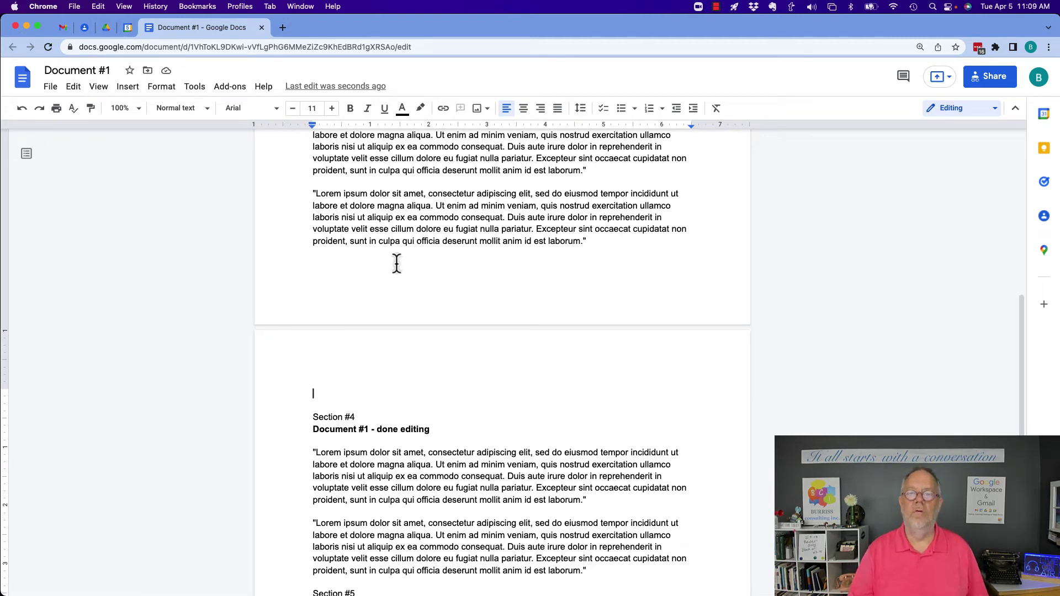
scroll(397, 264, "up", 5)
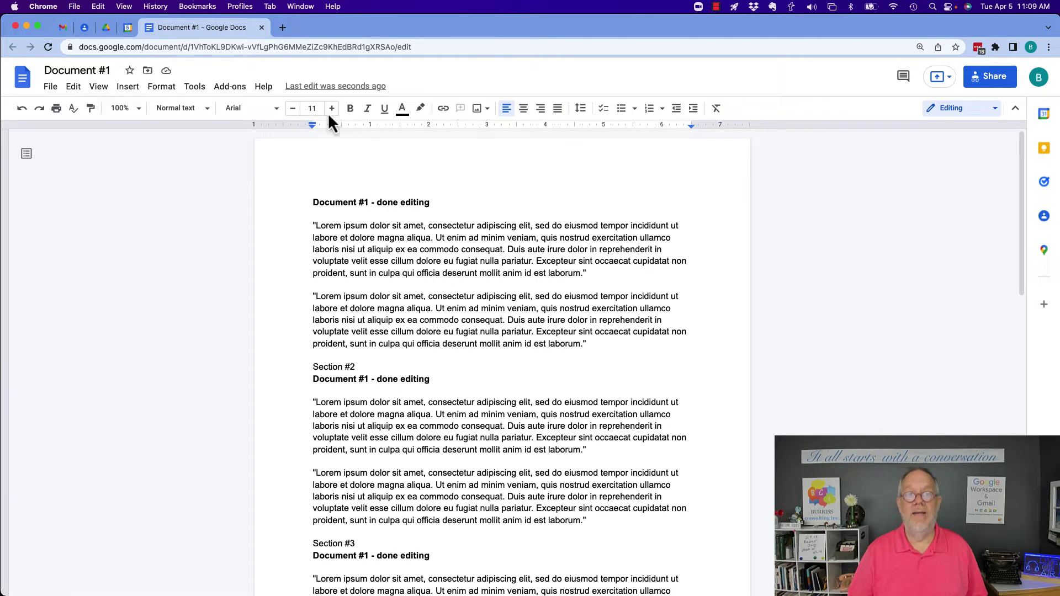
Duplicate the Document #1 tab into its own window and maximize it
right_click(246, 36)
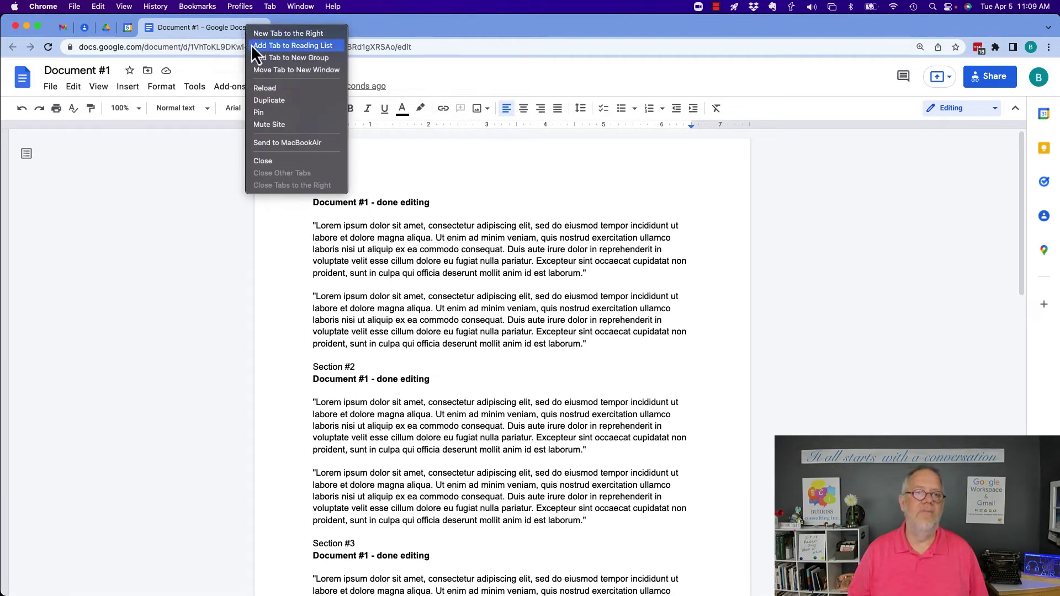
left_click(260, 100)
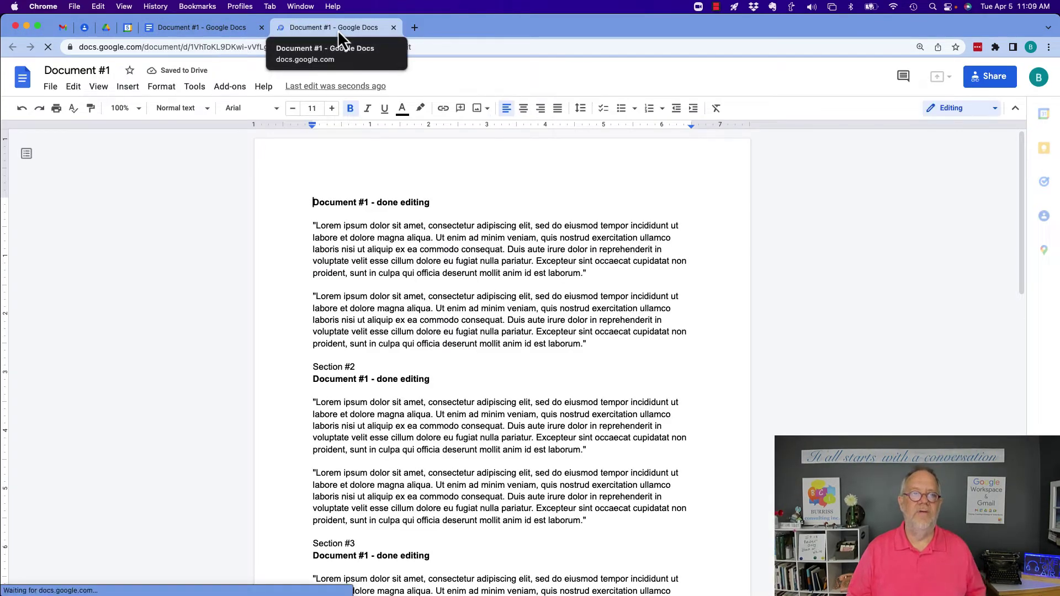
left_click_drag(319, 30, 444, 110)
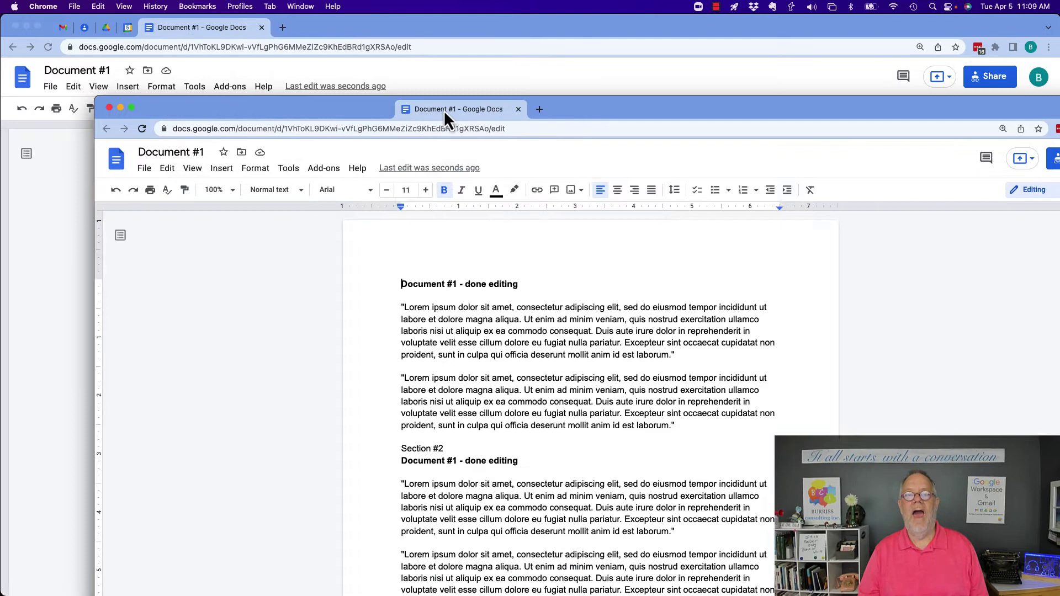
mouse_move(203, 25)
left_mouse_down()
mouse_move(202, 170)
mouse_move(324, 184)
left_mouse_up()
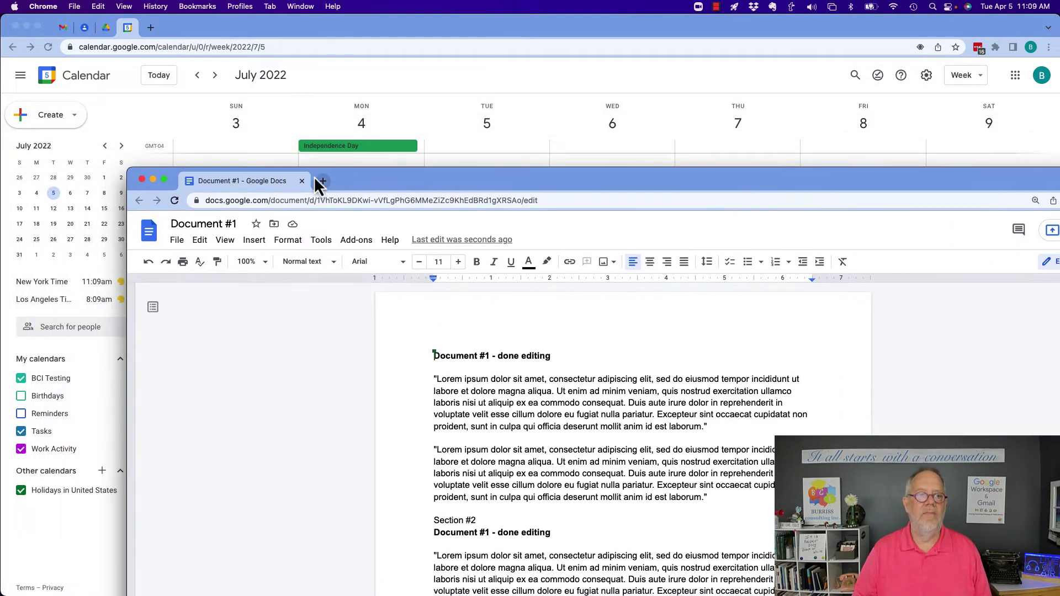
double_click(416, 181)
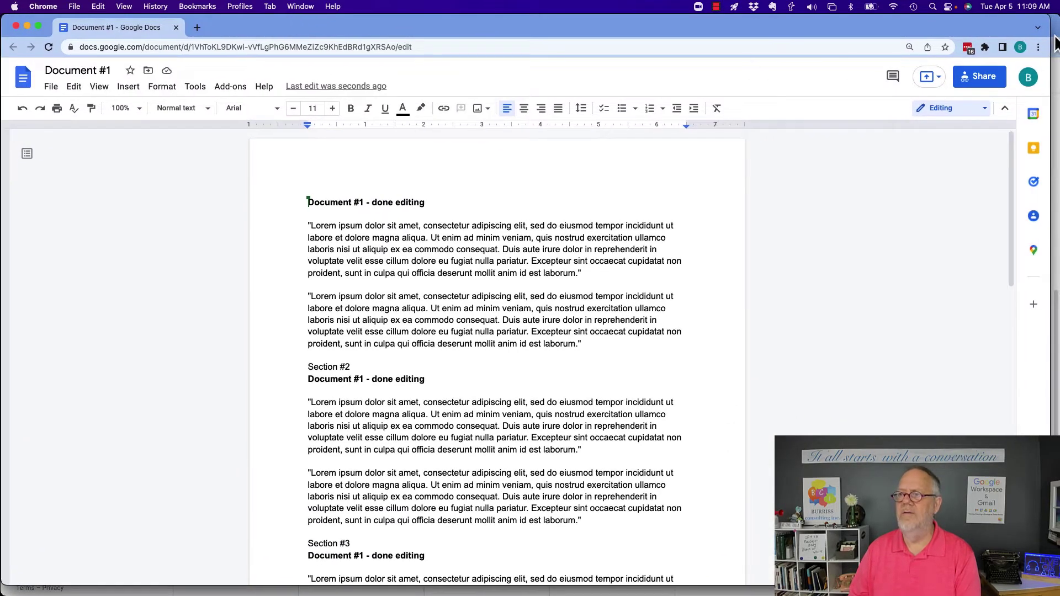
Narrow the left Document #1 window and bring the other window forward via the Window menu
left_click_drag(975, 28, 471, 18)
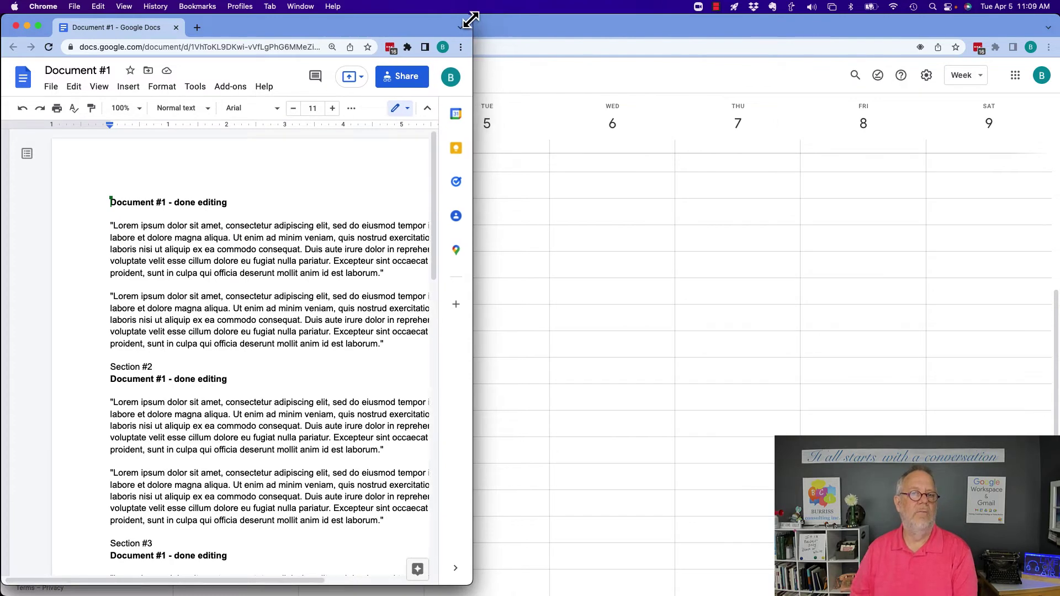
left_click_drag(470, 19, 540, 21)
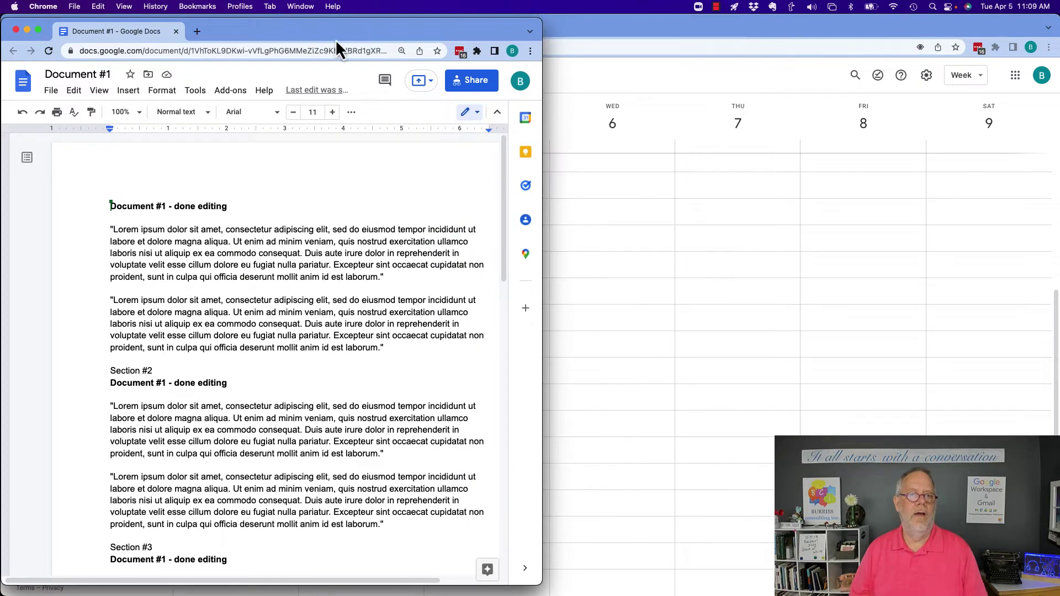
left_click(300, 10)
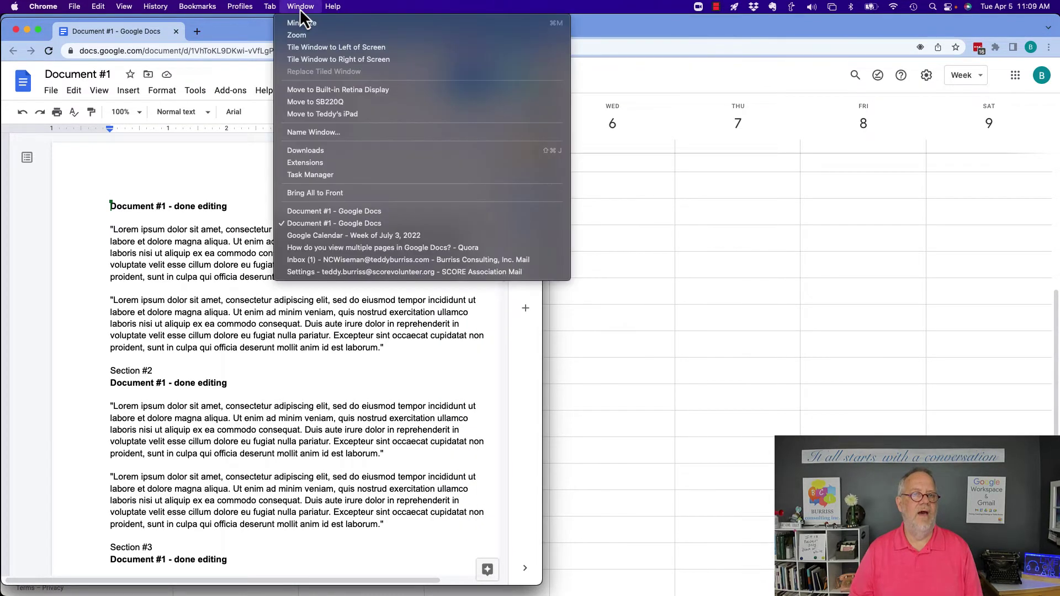
left_click(326, 213)
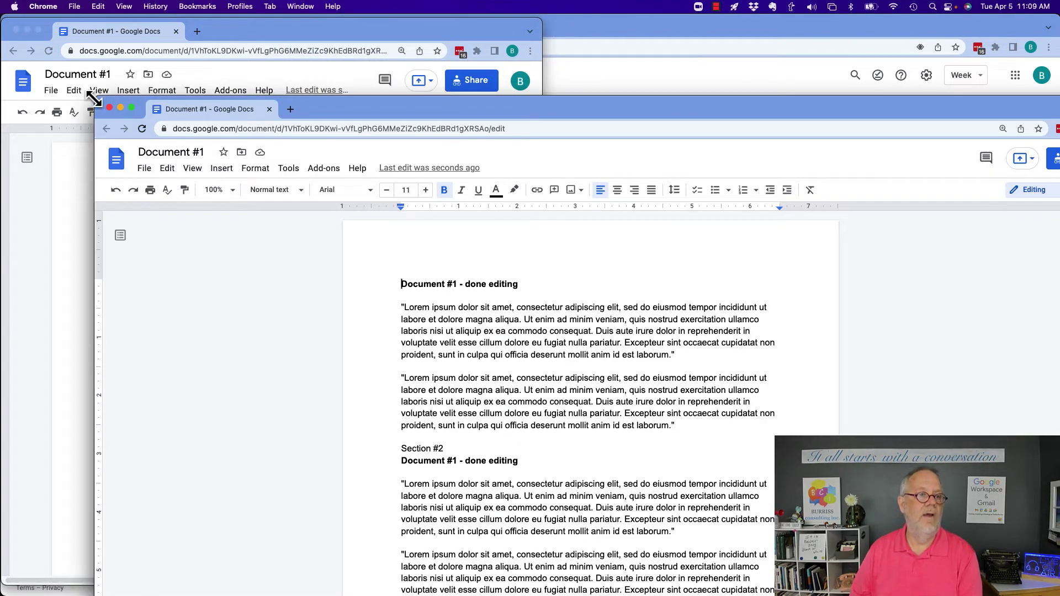
Move and stretch the second Document #1 window to fill the right half
left_click_drag(95, 100, 797, 99)
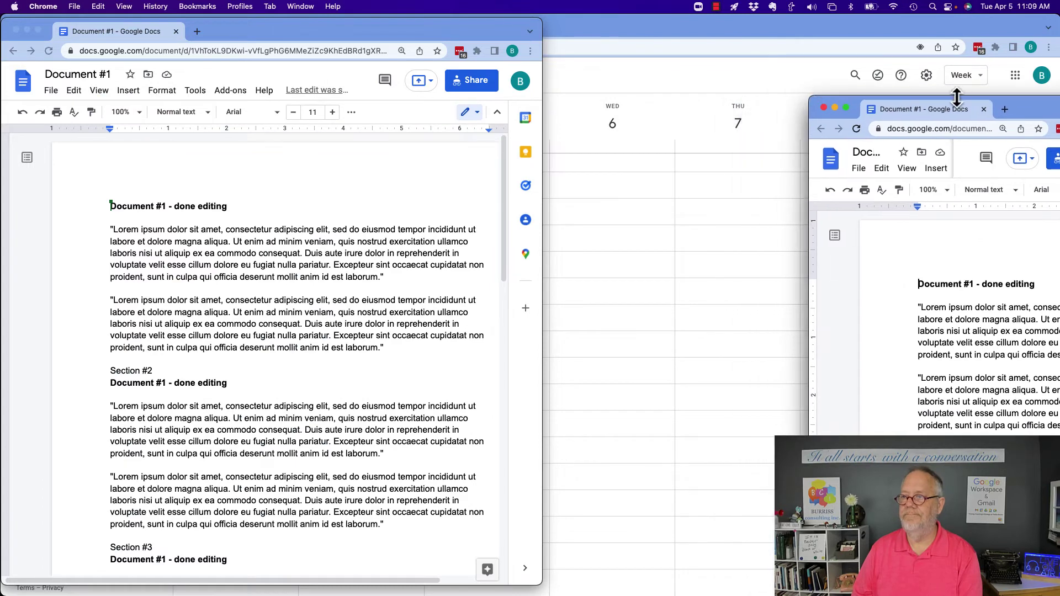
left_click_drag(1034, 114, 796, 35)
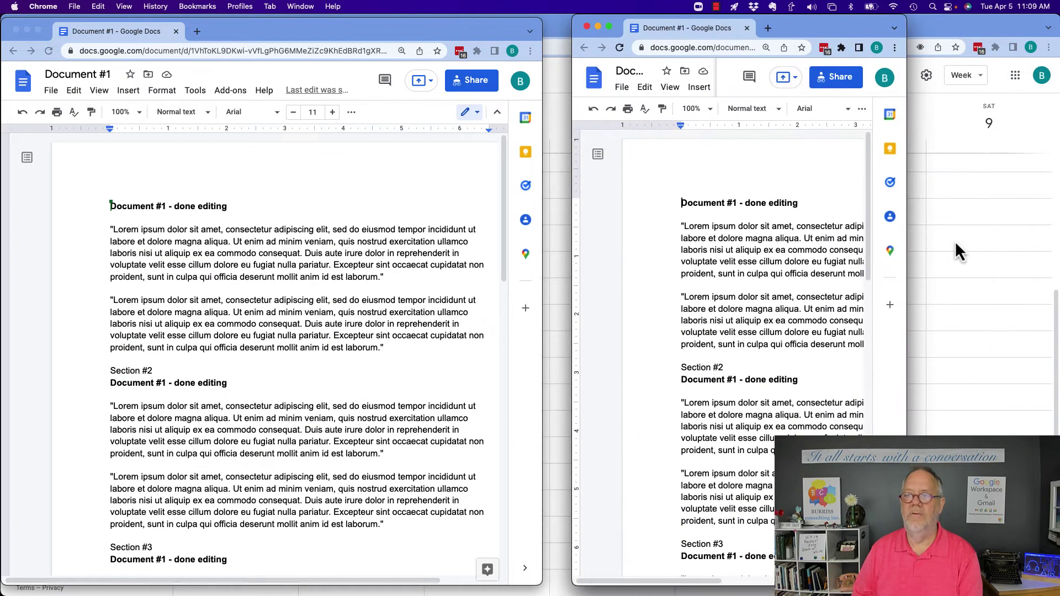
left_click_drag(919, 213, 1058, 213)
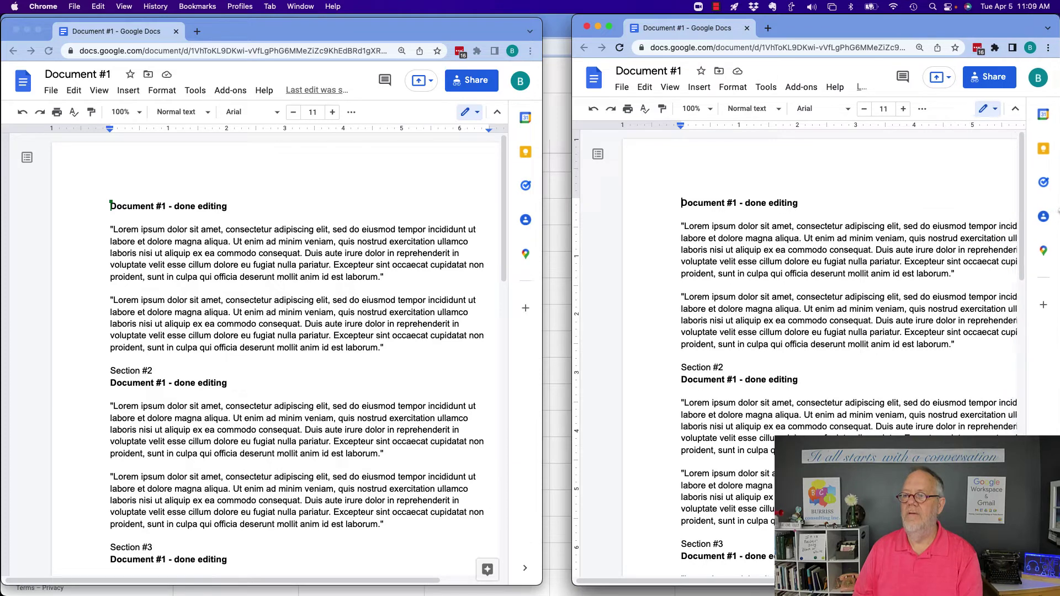
left_click_drag(570, 241, 544, 242)
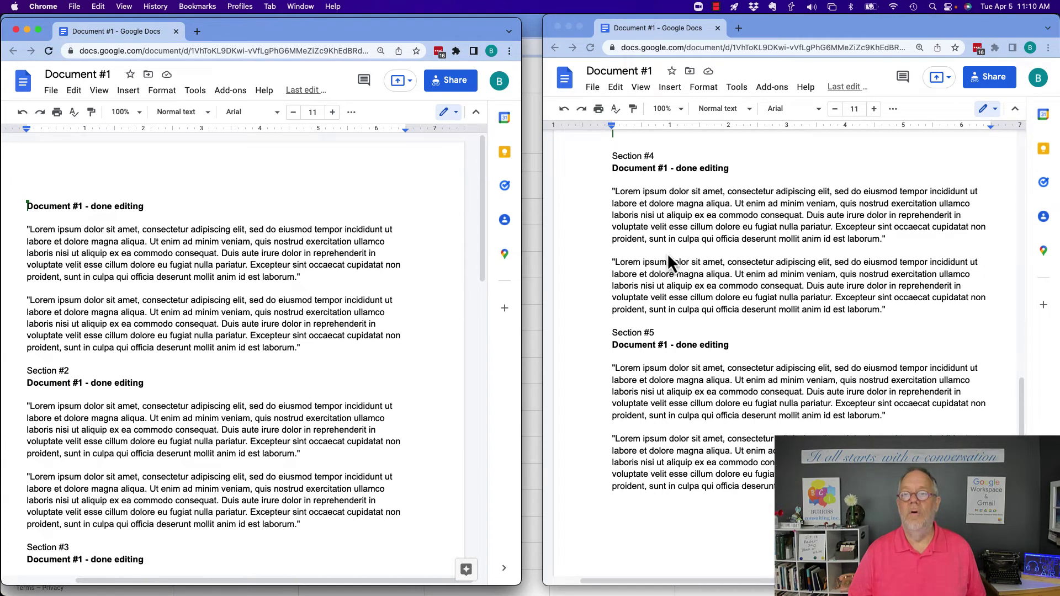
scroll(303, 356, "down", 5)
scroll(301, 360, "down", 5)
scroll(359, 360, "down", 3)
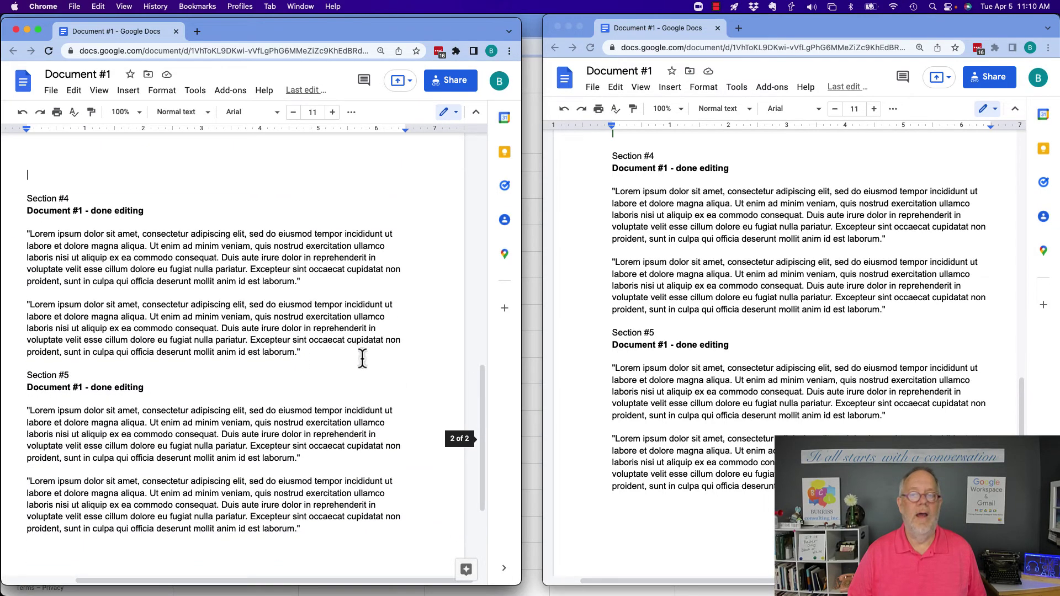
scroll(748, 354, "down", 1)
scroll(748, 346, "down", 3)
scroll(748, 345, "up", 4)
scroll(712, 307, "up", 4)
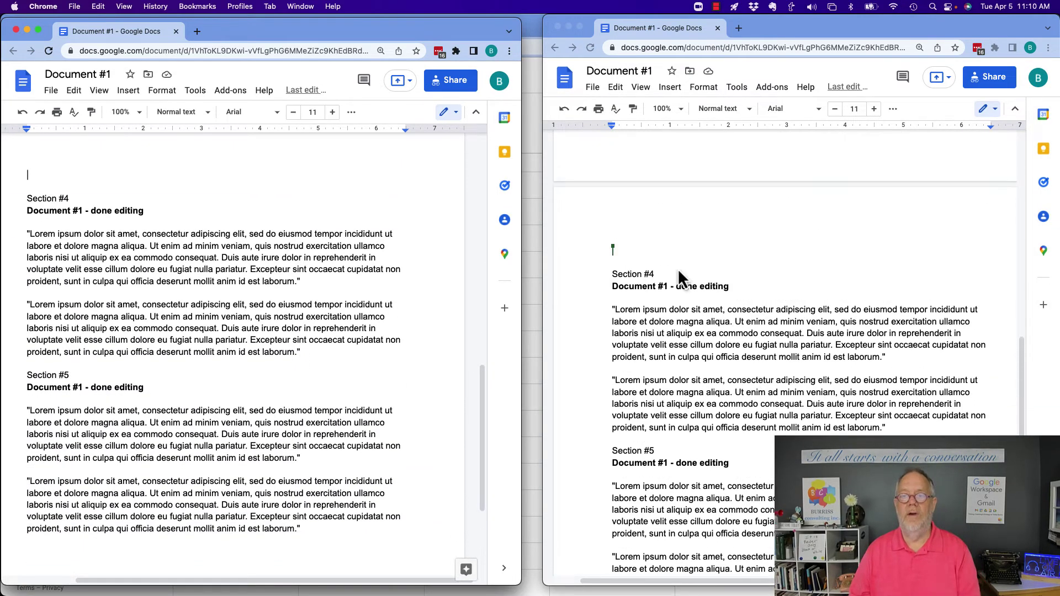
left_click_drag(610, 245, 613, 580)
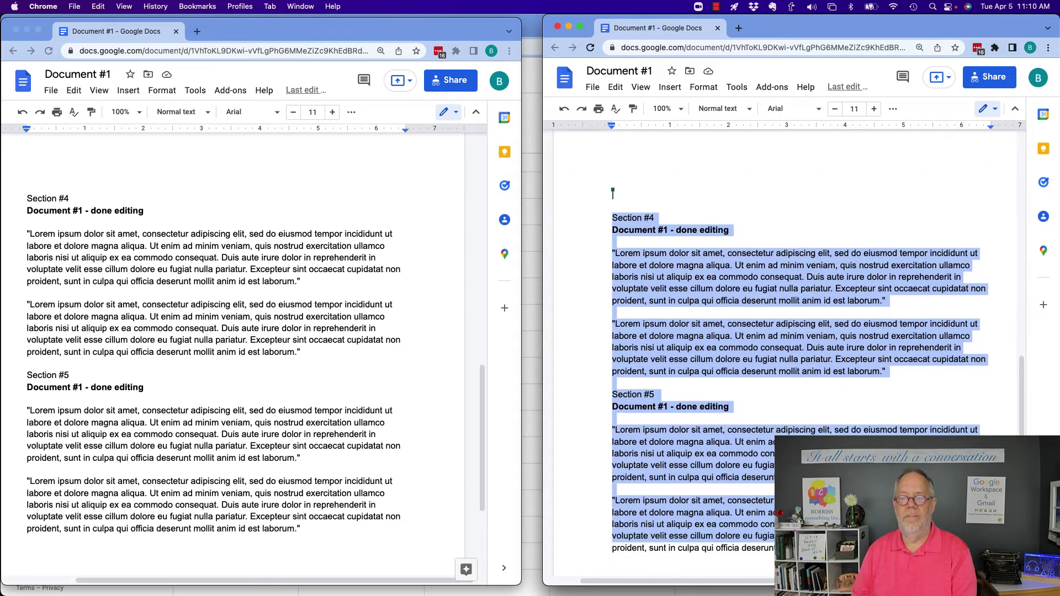
Insert a page break just before the Section #4 heading with Ctrl+Enter
left_click(614, 572)
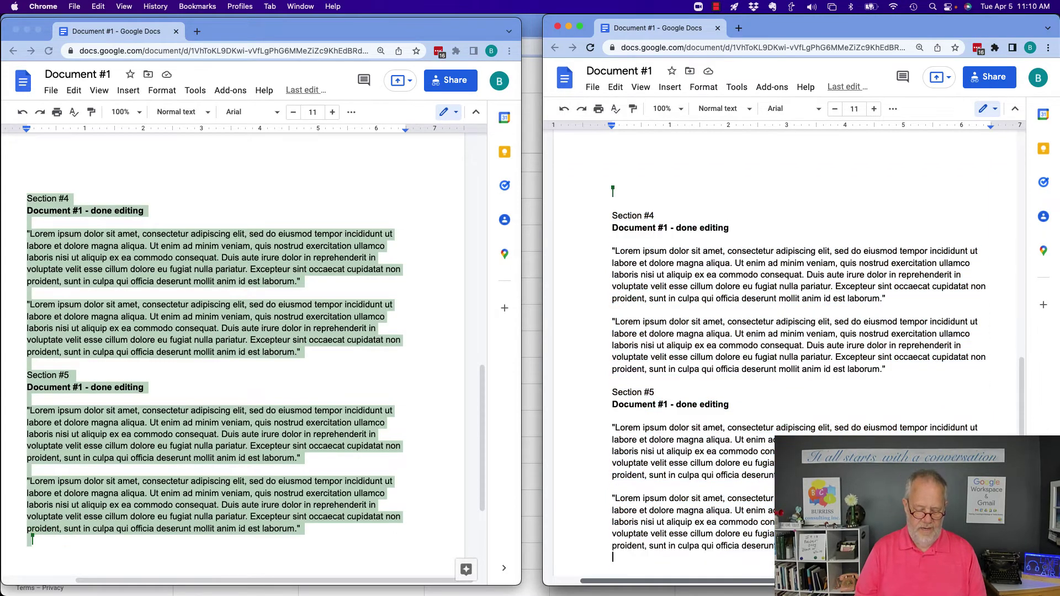
scroll(841, 387, "up", 4)
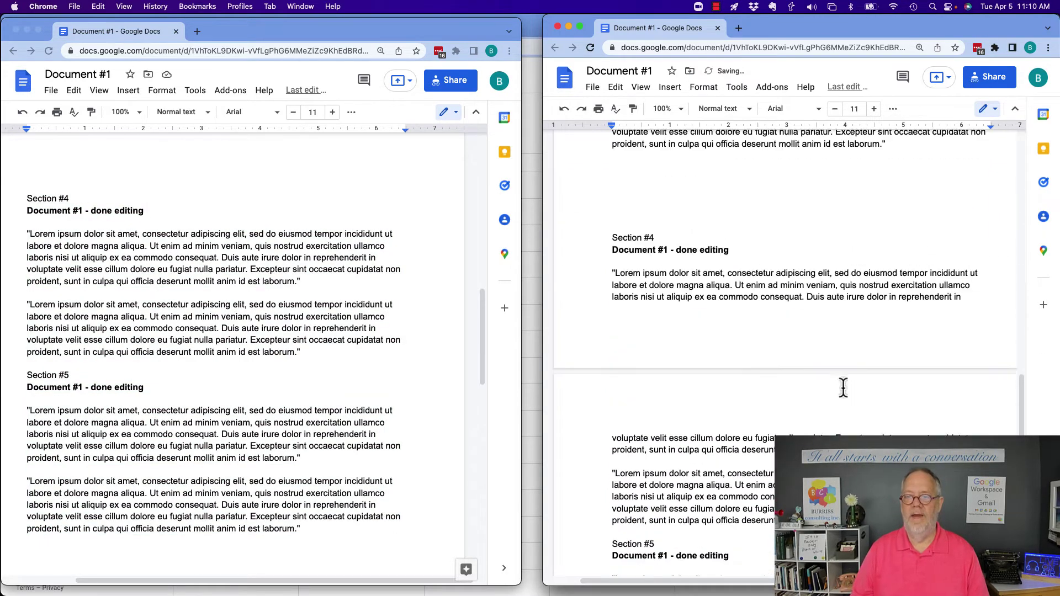
left_click(625, 278)
key("ctrl+Return")
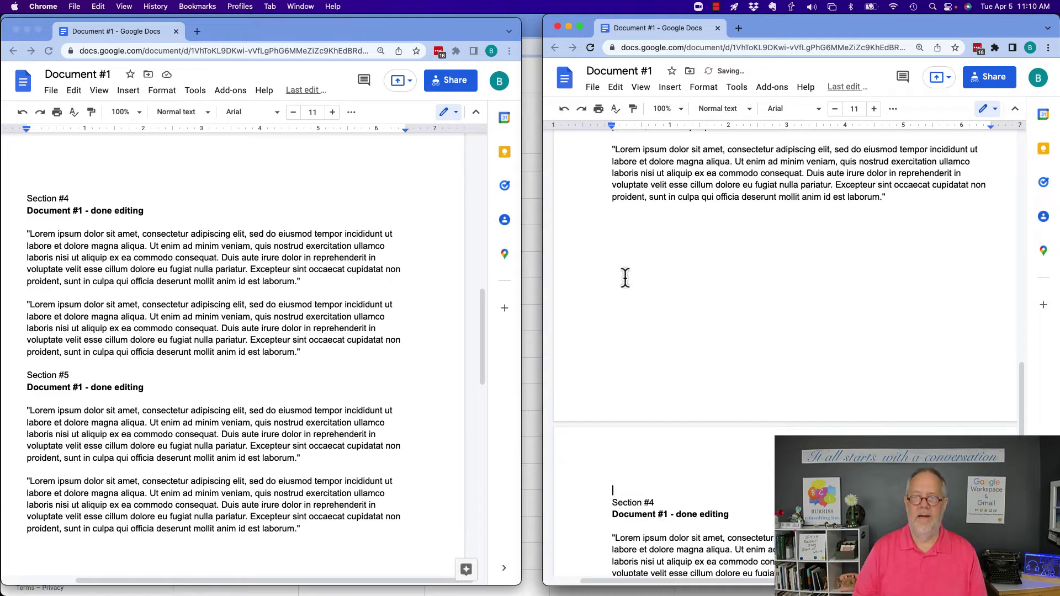
scroll(688, 439, "down", 4)
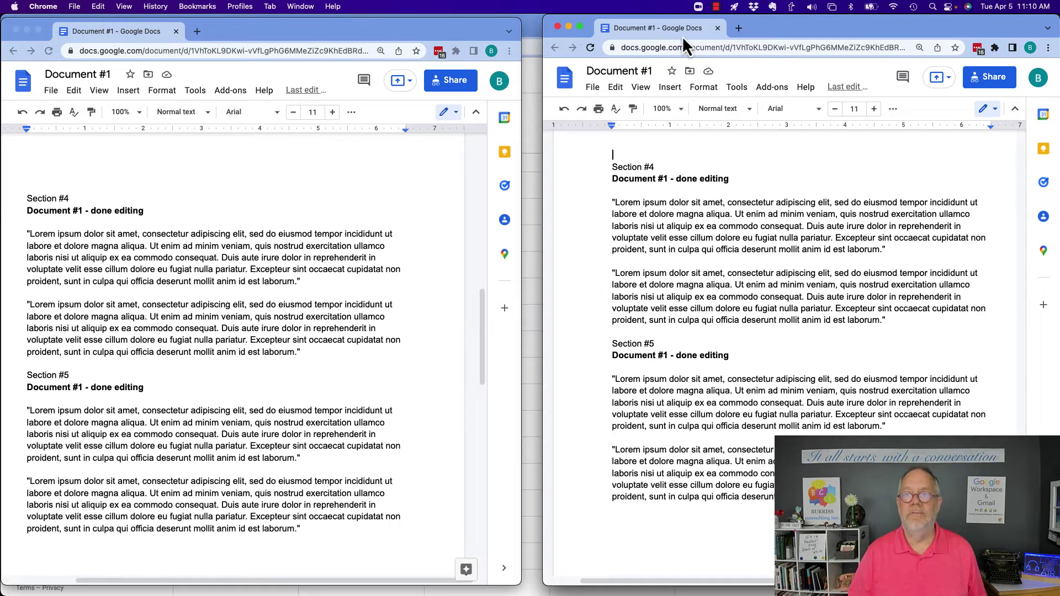
scroll(221, 265, "up", 5)
scroll(219, 263, "up", 3)
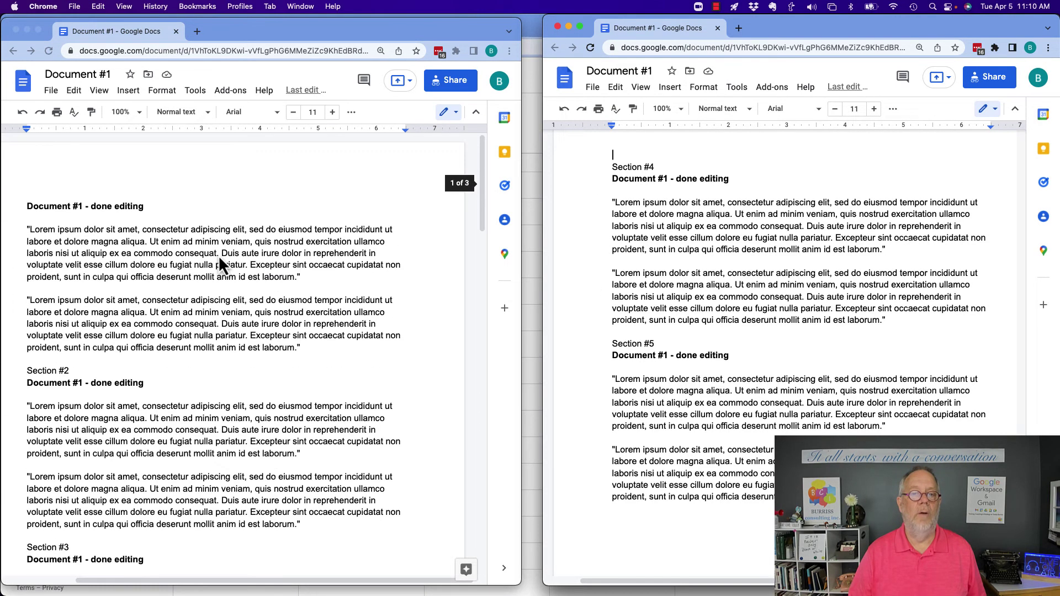
scroll(742, 284, "up", 1)
scroll(742, 284, "up", 4)
scroll(742, 285, "down", 5)
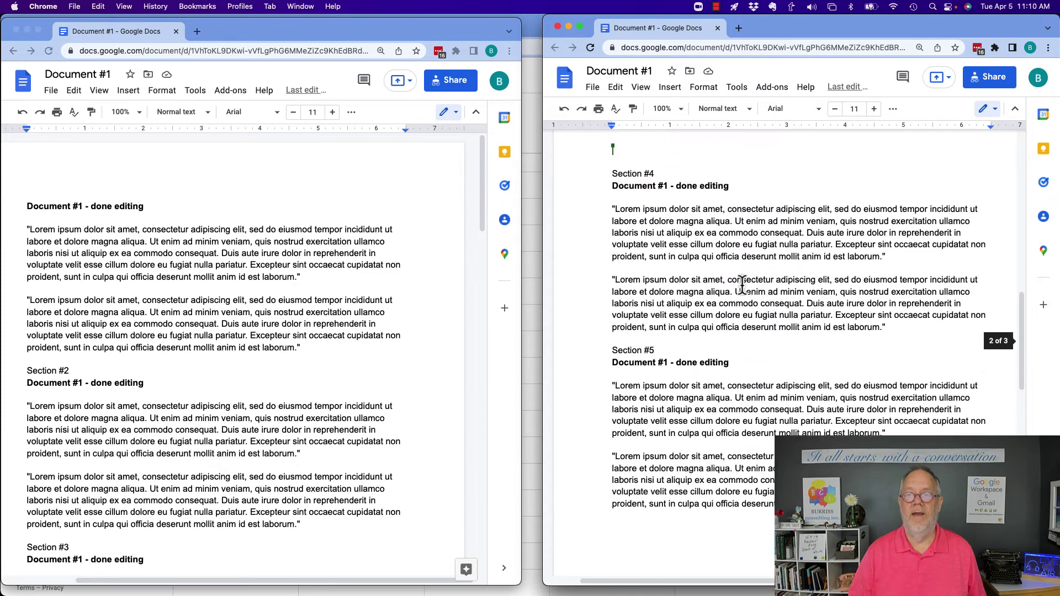
scroll(740, 284, "up", 1)
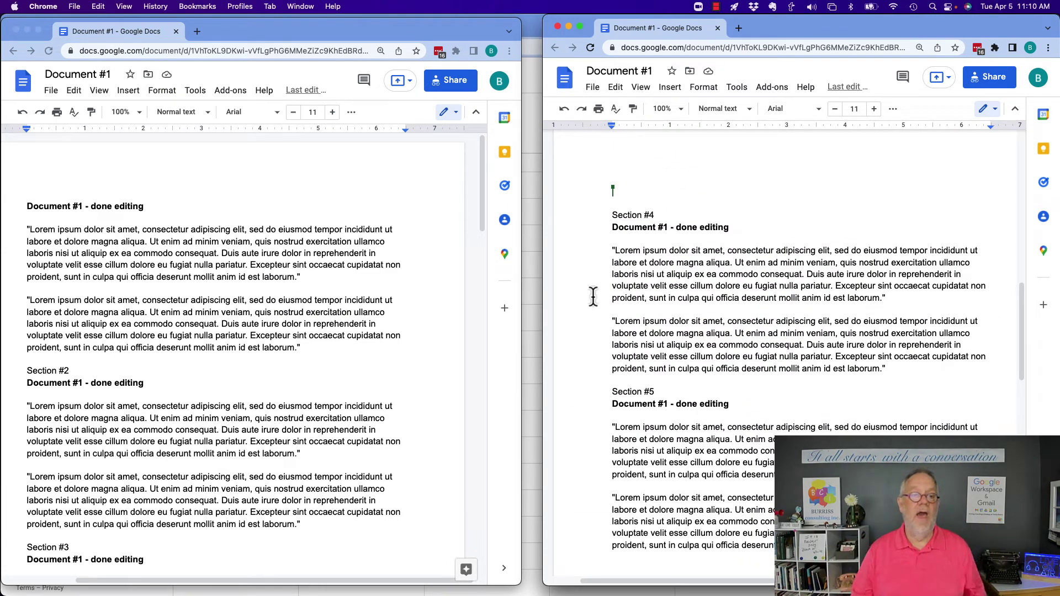
Select 'nostrud' in the left window, delete and restore it, then bold it
left_click(287, 244)
double_click(286, 241)
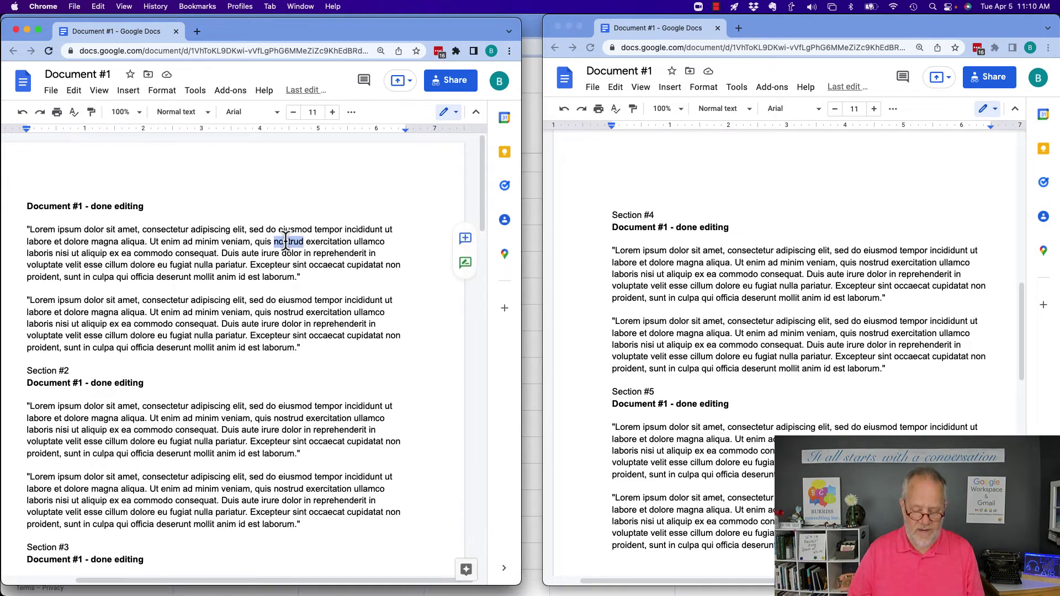
key("Delete")
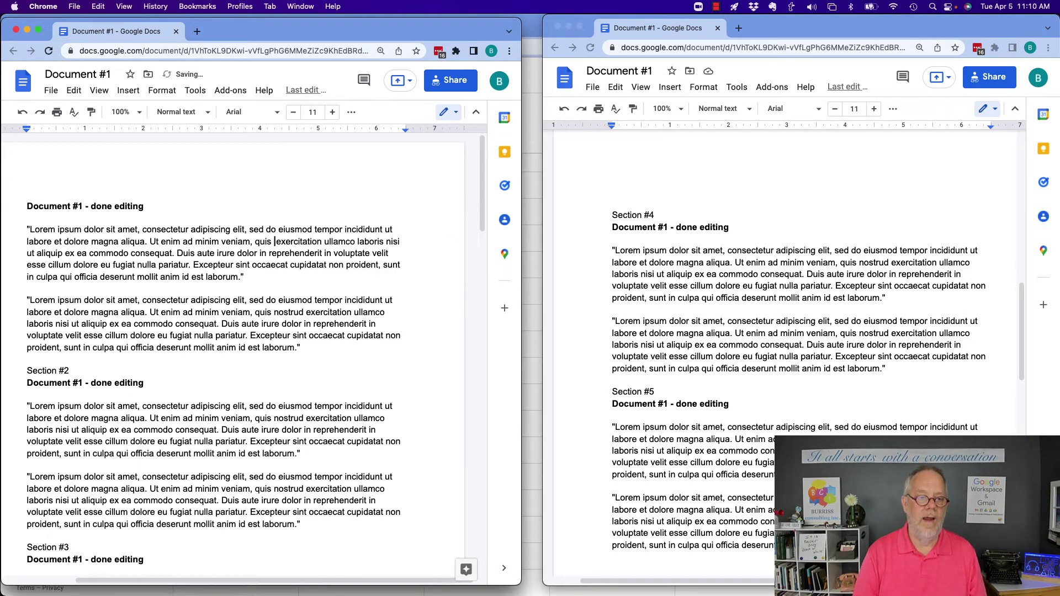
type("e")
key("super+z")
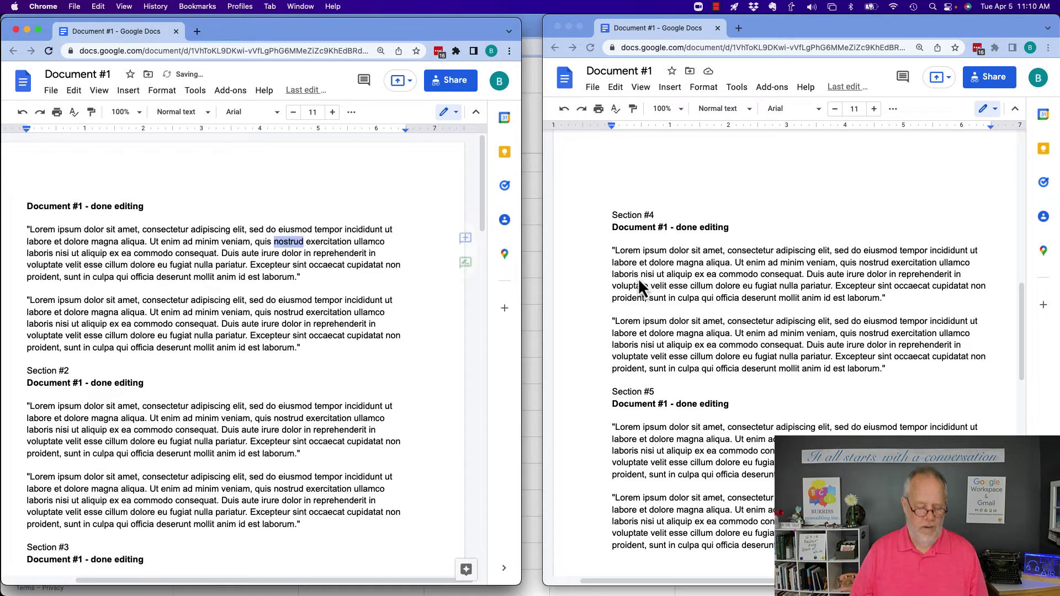
key("super+b")
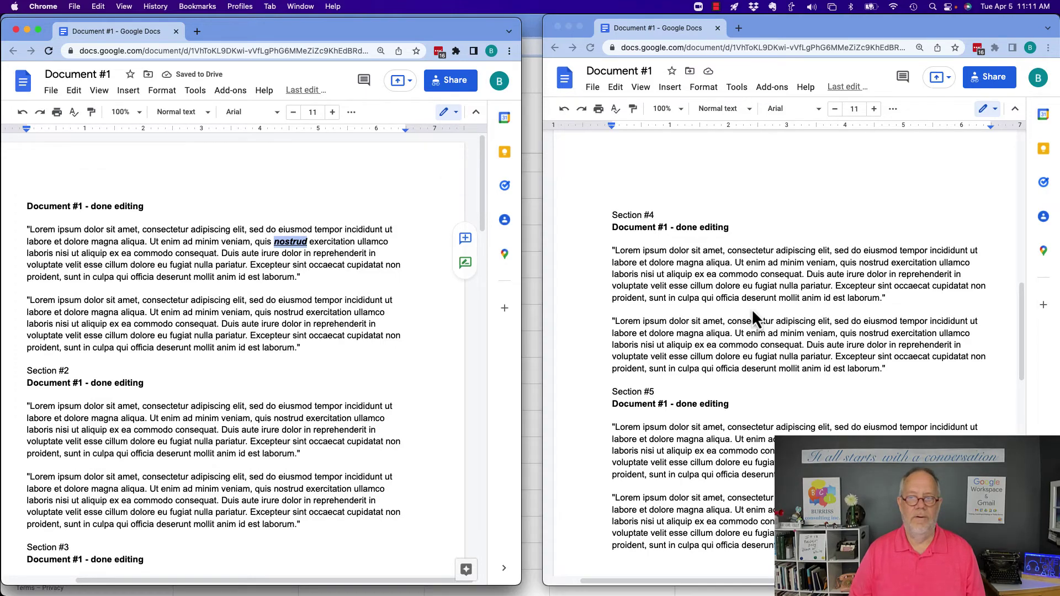
scroll(753, 311, "up", 10)
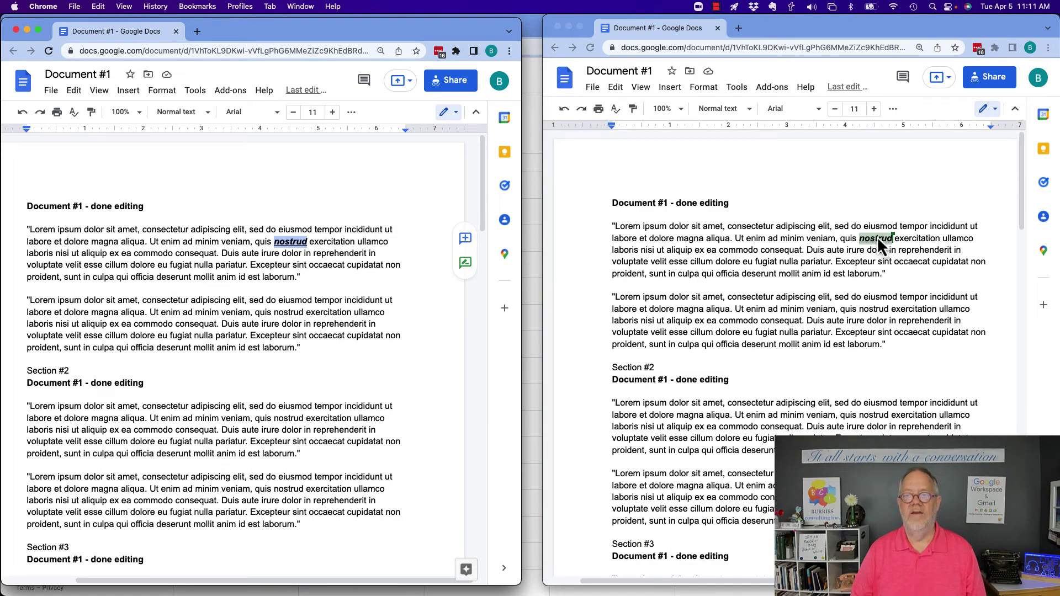
scroll(850, 305, "down", 5)
scroll(848, 299, "up", 5)
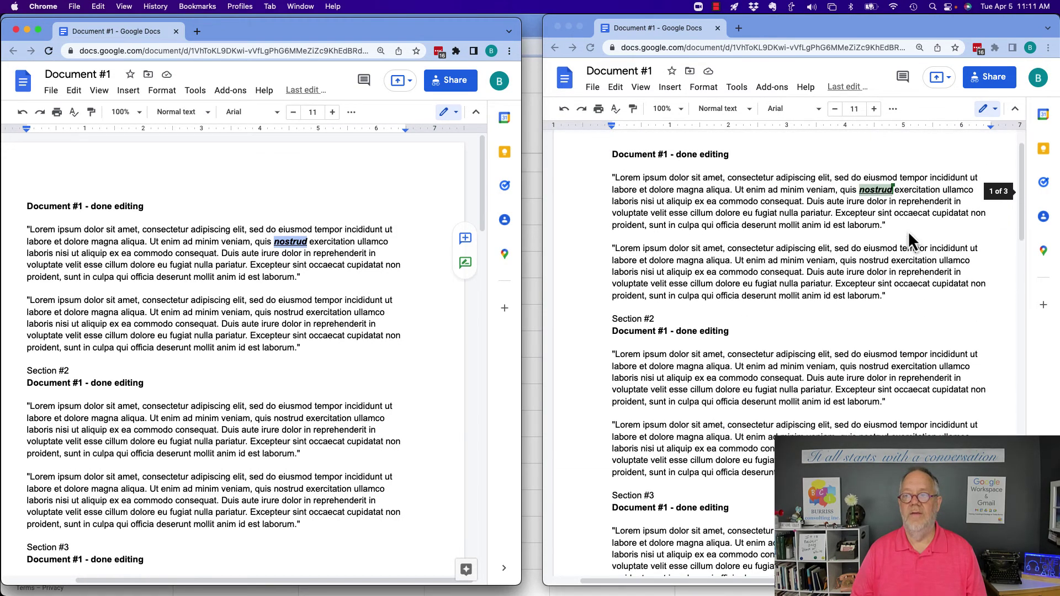